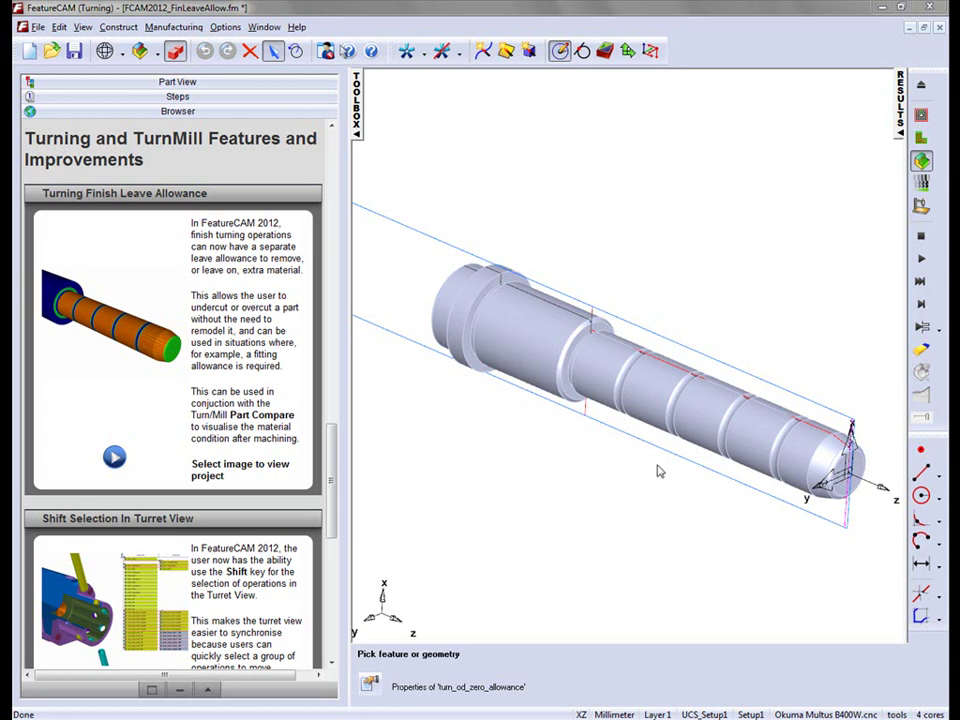
Show the Part View feature tree and narrow its panel to enlarge the 3D view.
click(203, 84)
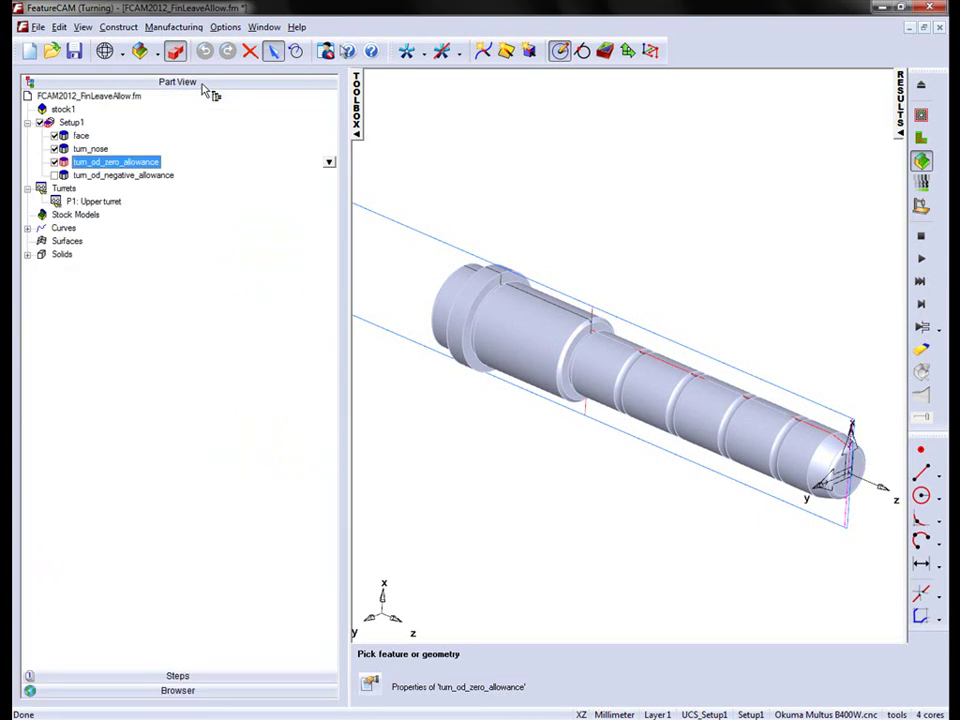
drag(349, 295, 214, 296)
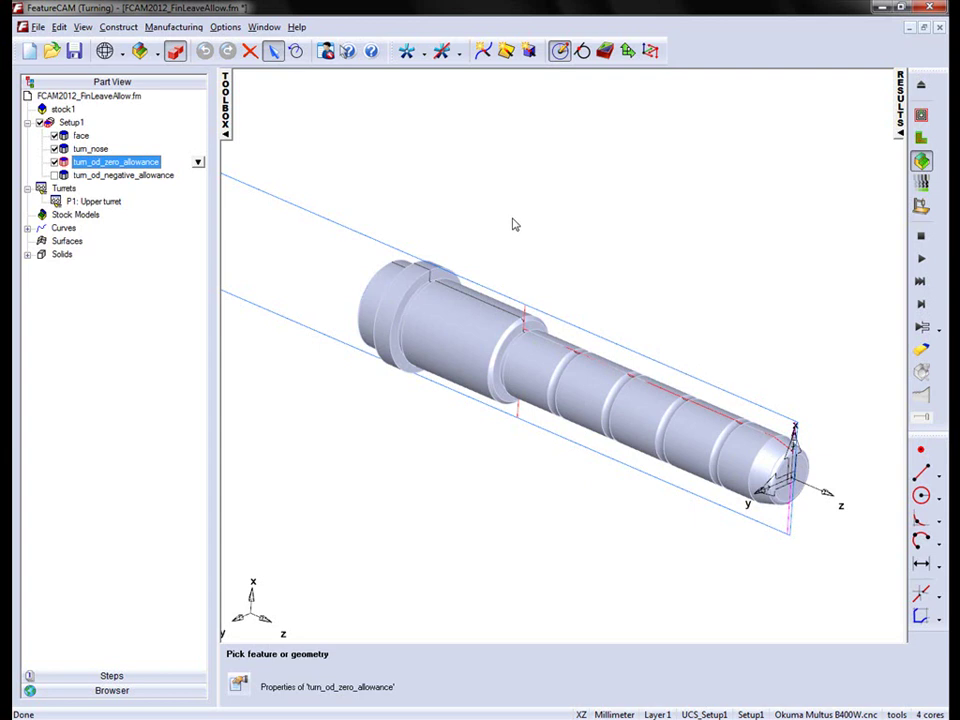
click(921, 328)
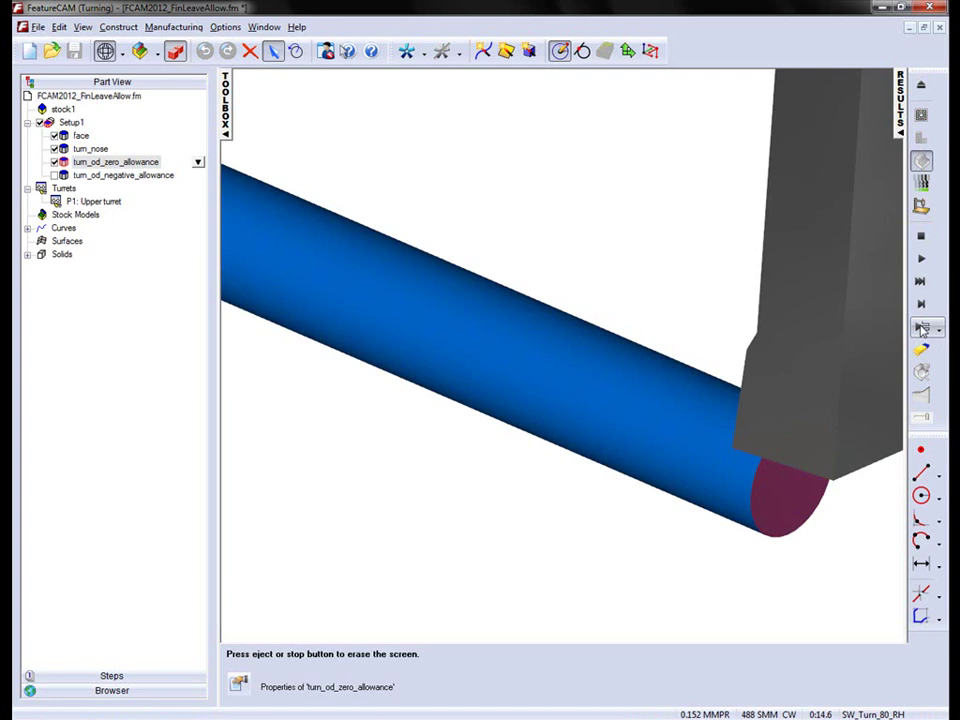
middle_drag(737, 349, 604, 305)
click(921, 328)
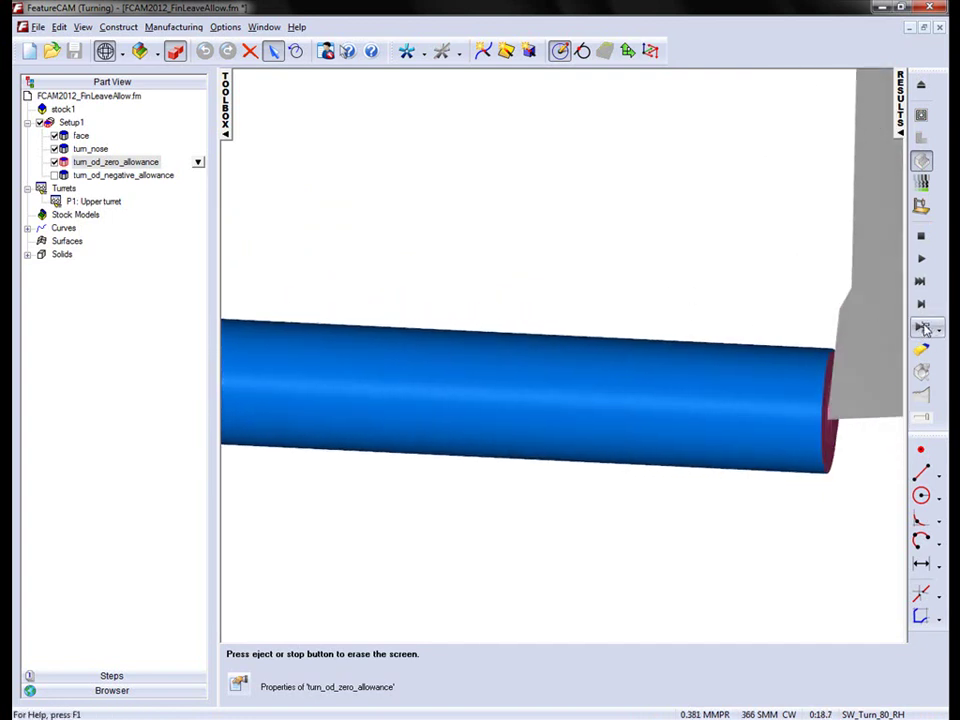
click(921, 328)
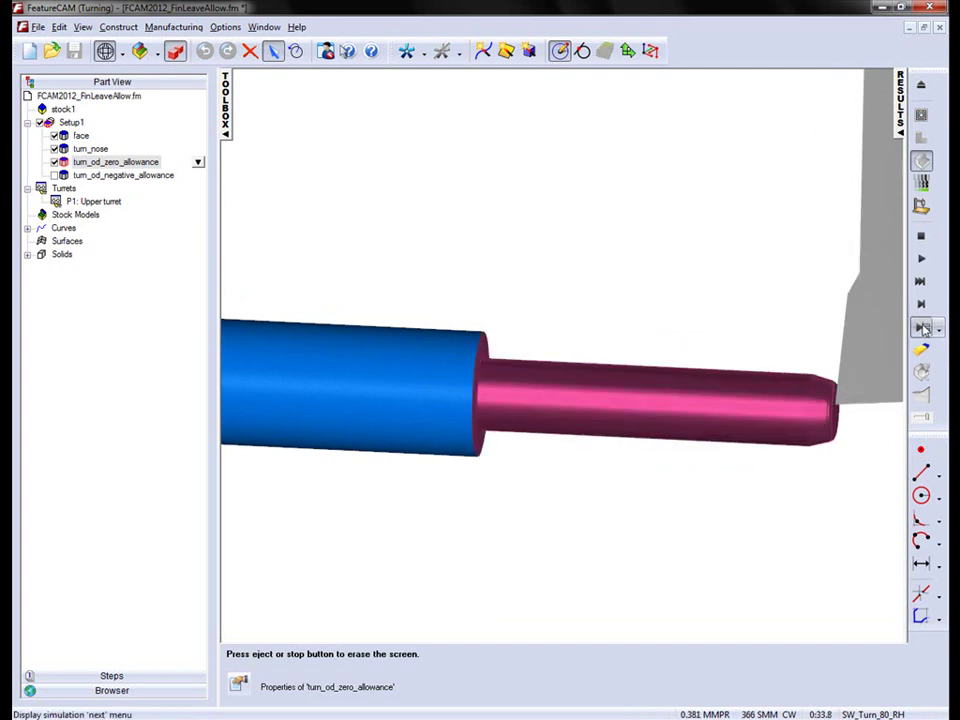
middle_drag(876, 345, 660, 403)
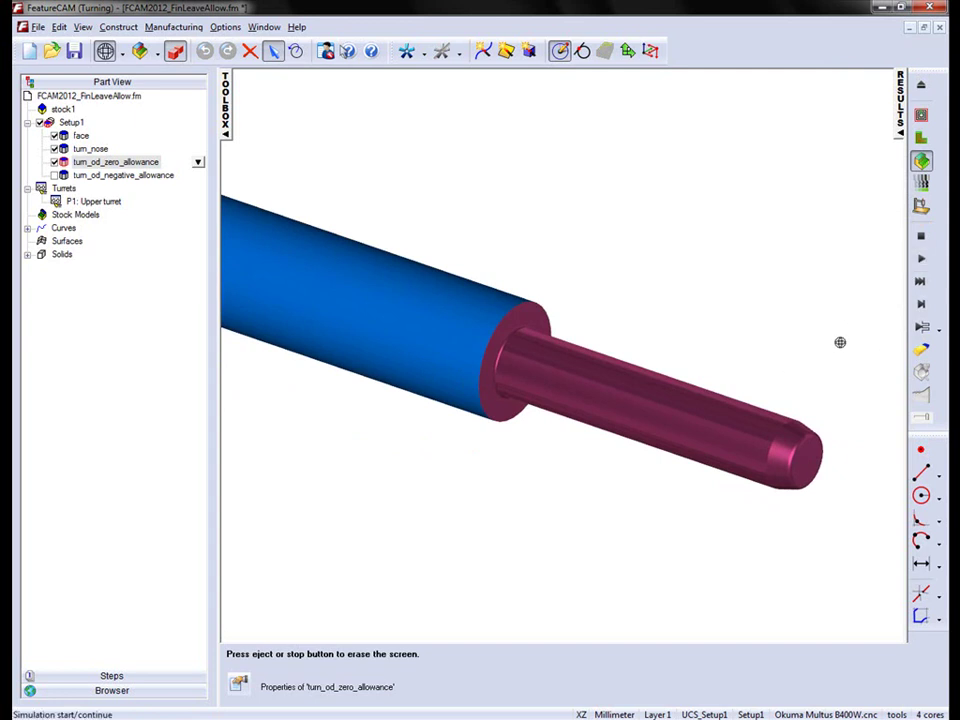
Clear the simulation and open the turning attributes of turn_od_zero_allowance's finish operation.
click(920, 239)
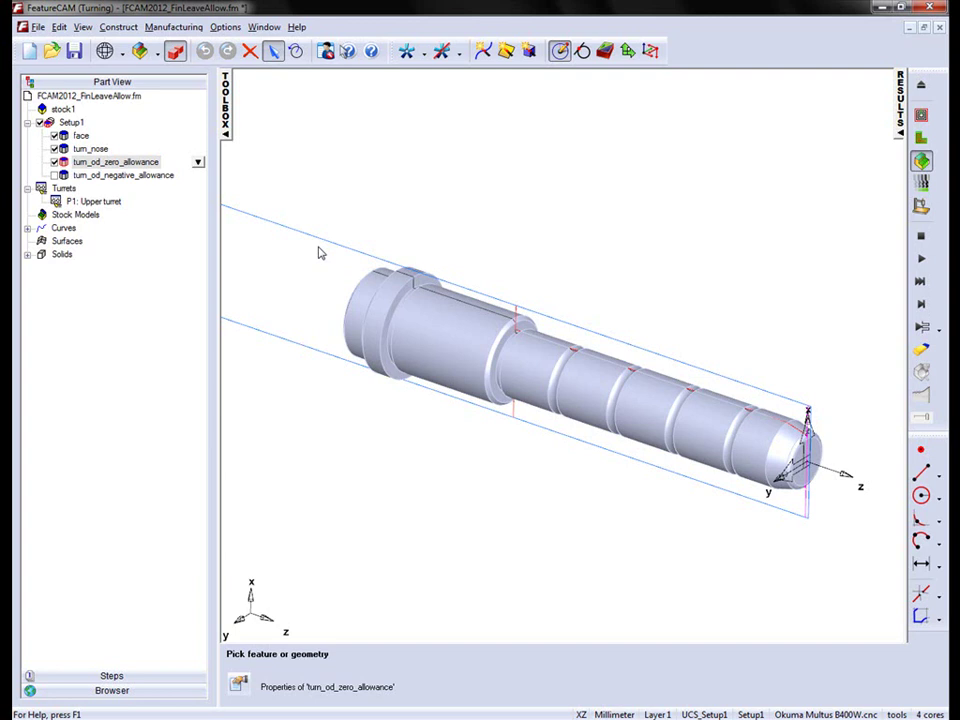
right_click(95, 163)
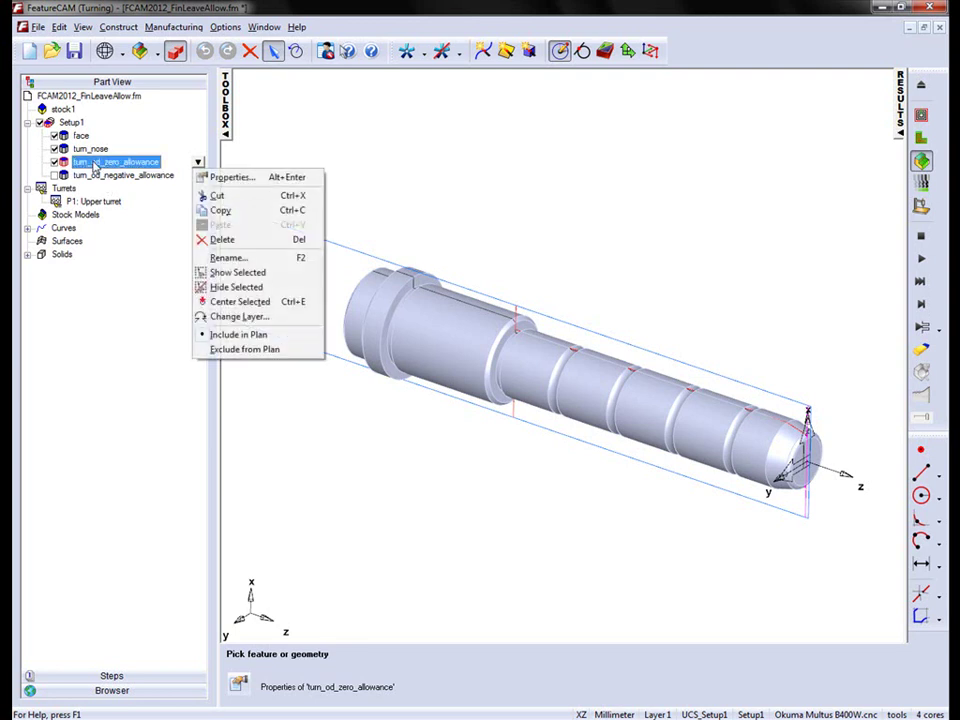
click(248, 178)
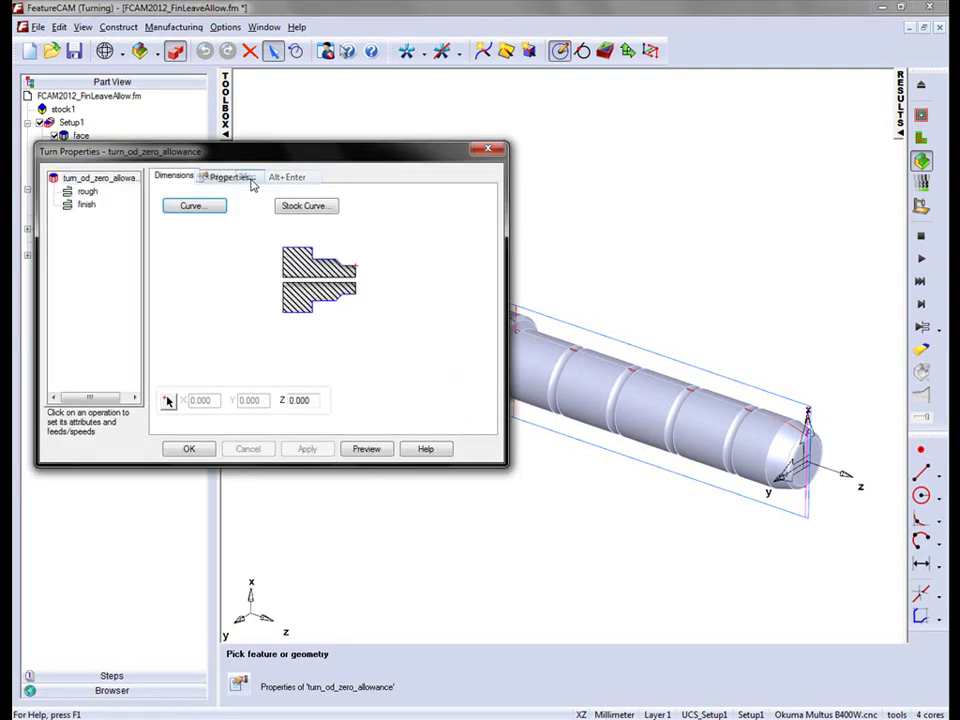
click(88, 204)
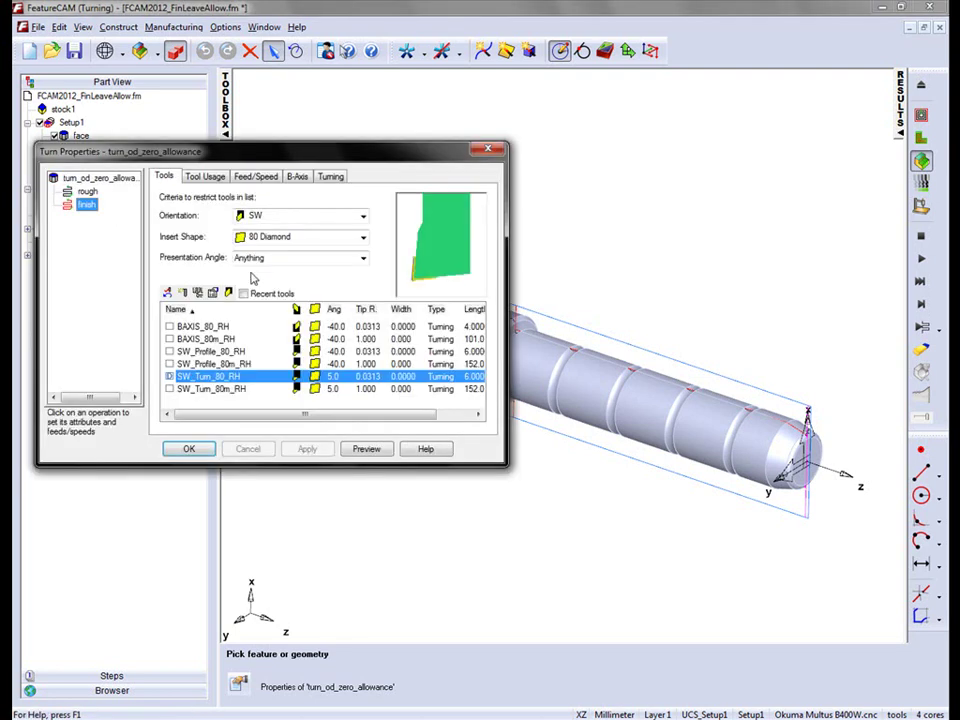
click(331, 177)
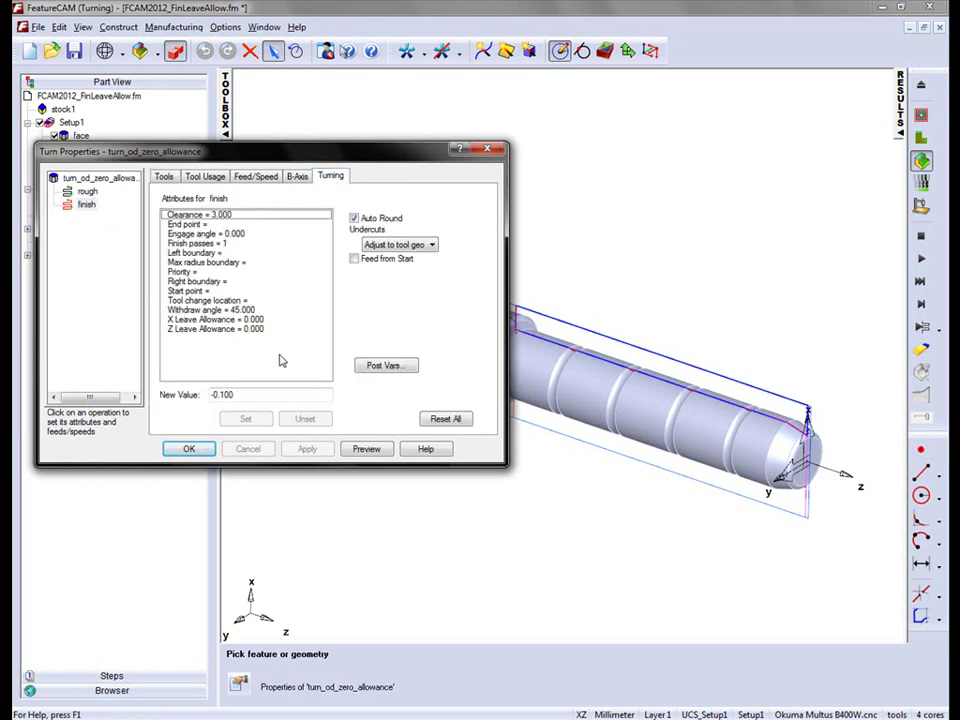
Change the finish X Leave Allowance to -0.1, apply it, and close the properties.
click(250, 320)
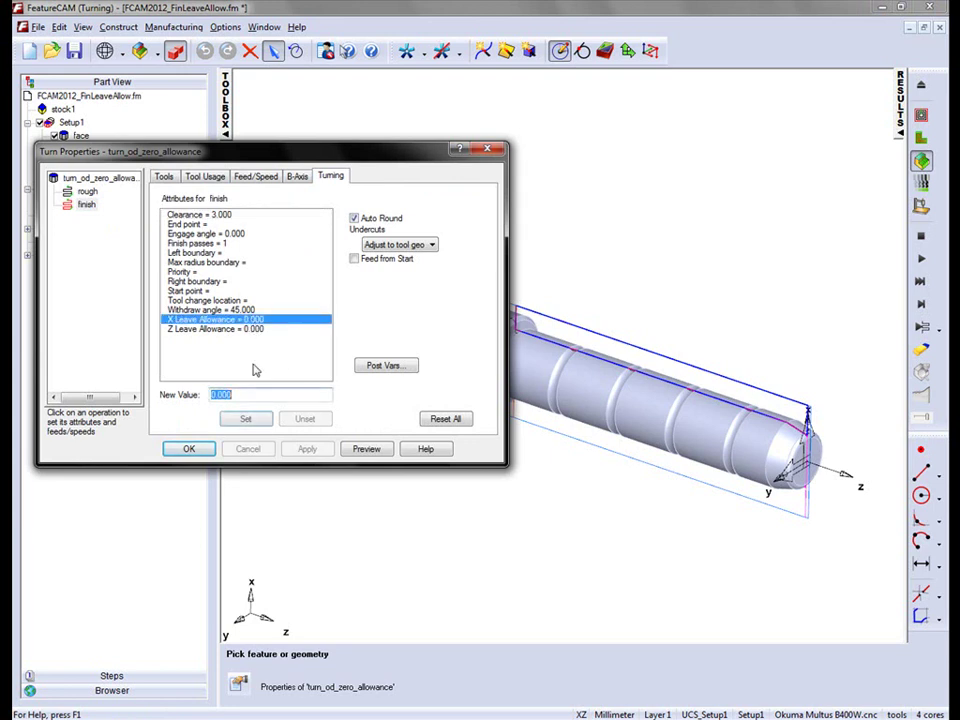
key(BackSpace)
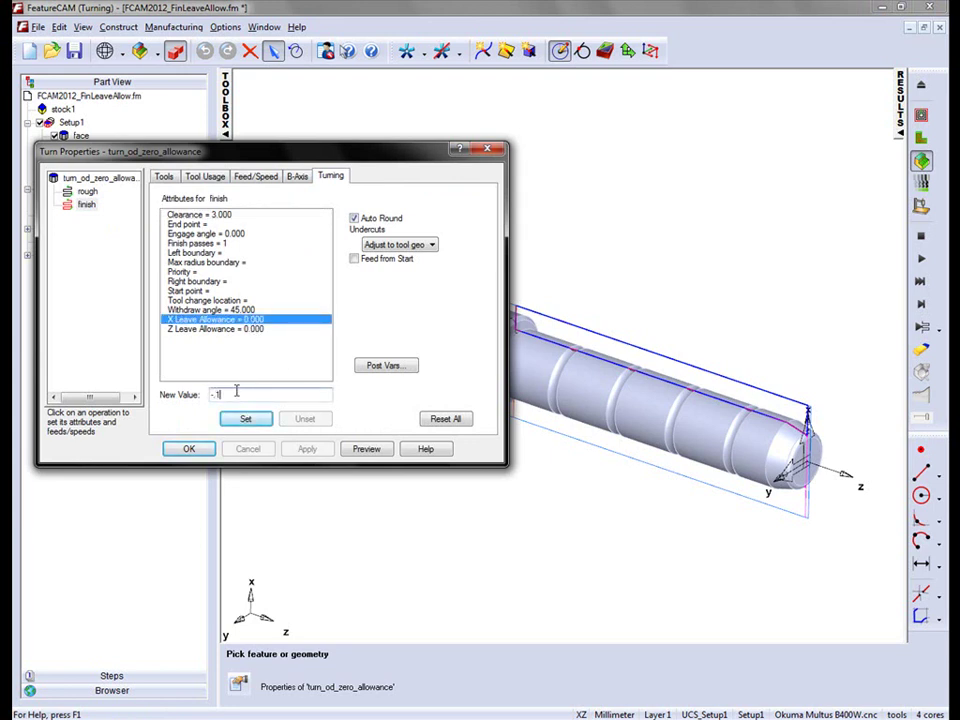
text(-.1)
click(247, 420)
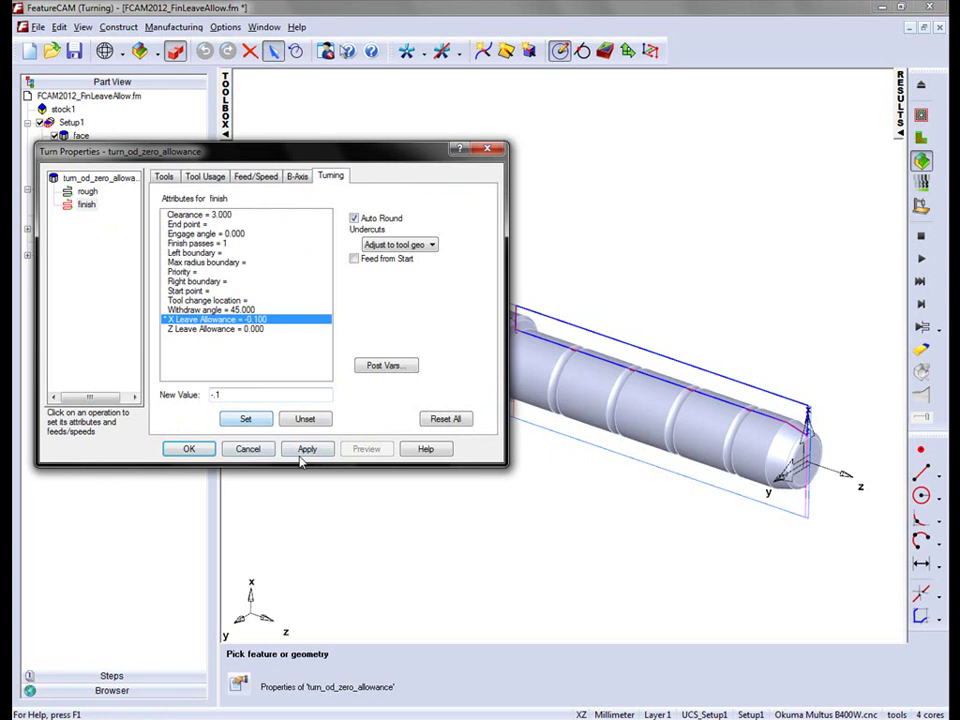
click(305, 449)
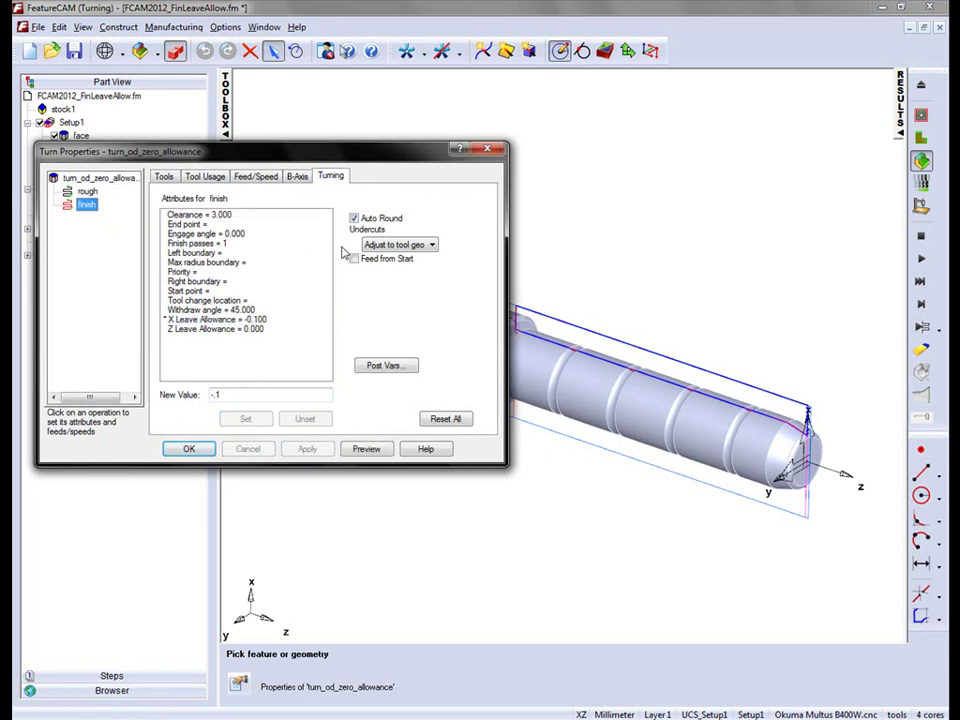
drag(364, 153, 268, 164)
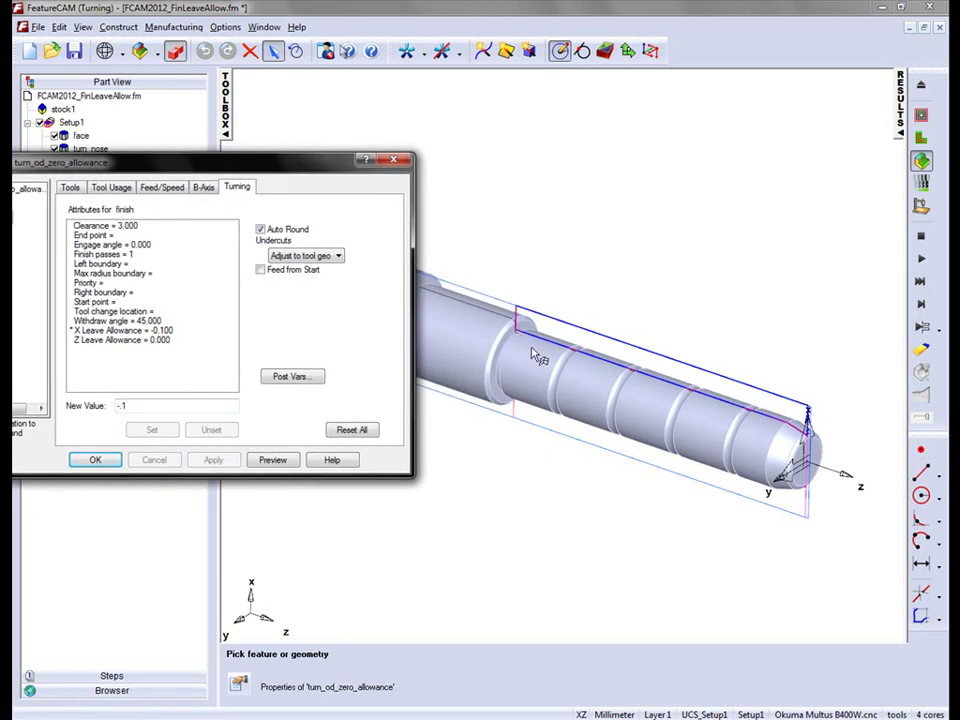
drag(334, 169, 451, 166)
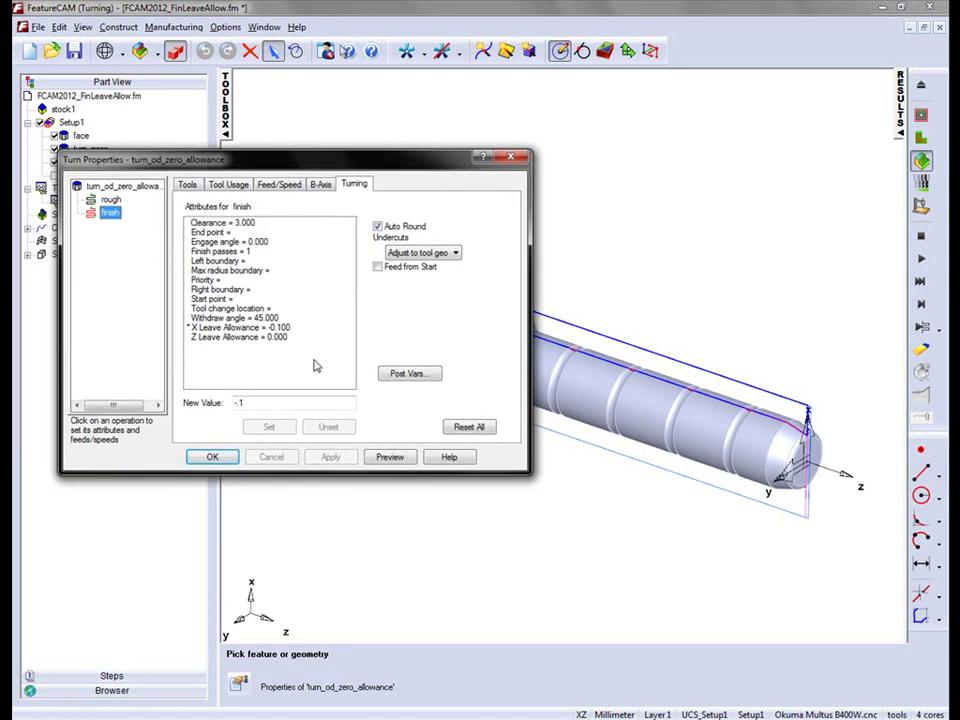
click(214, 457)
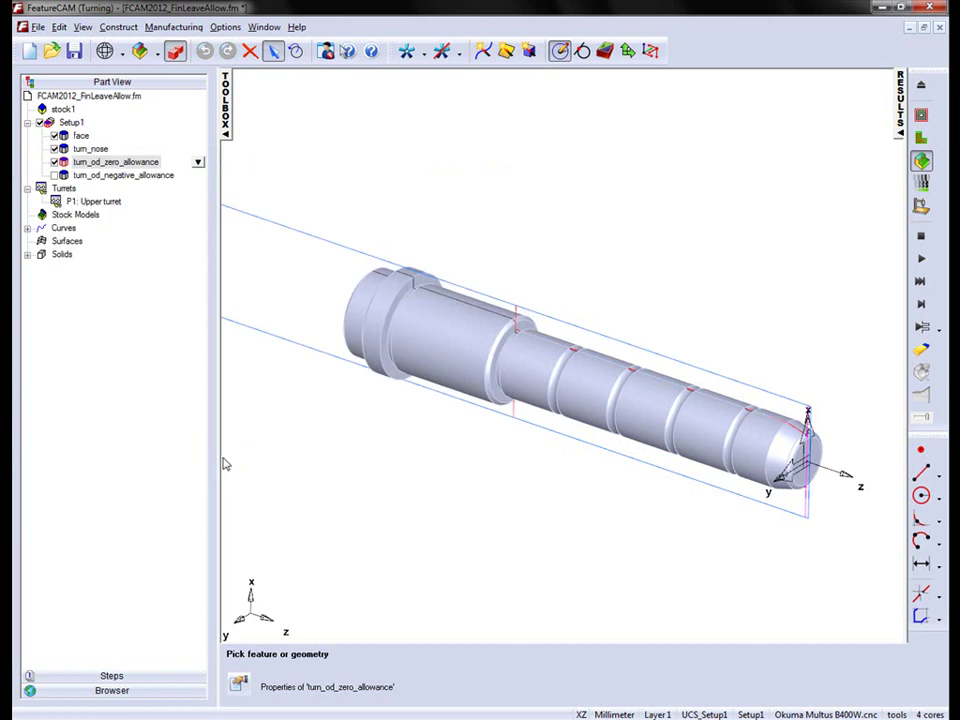
Switch to a zoomed side view, then reopen and close turn_od_zero_allowance's properties unchanged.
click(645, 269)
key(ctrl+t)
scroll(660, 354, up, 3)
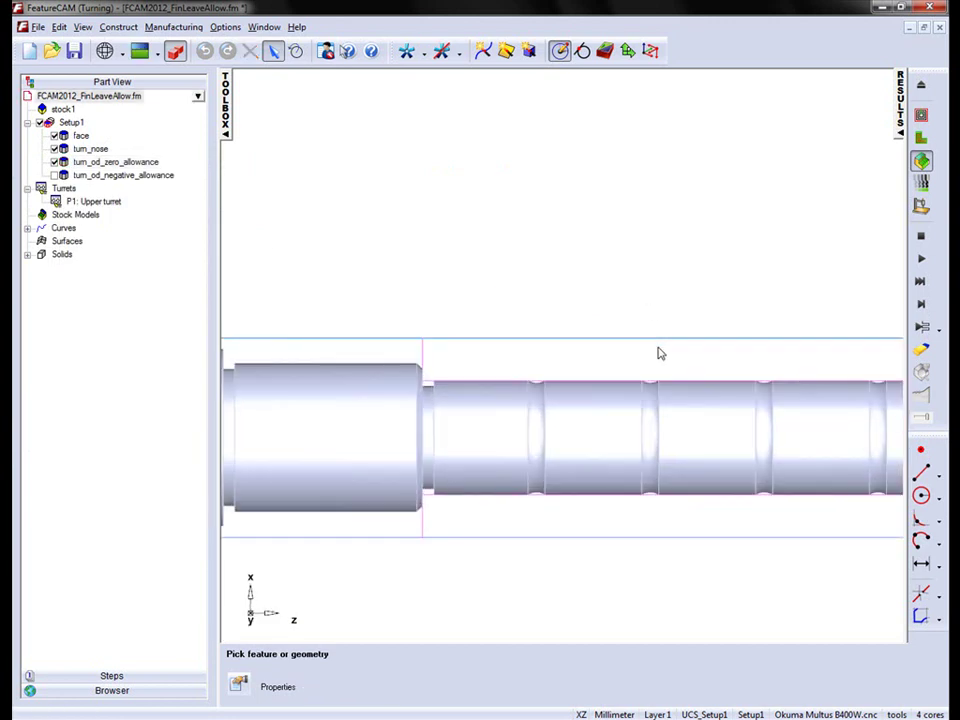
right_click(117, 163)
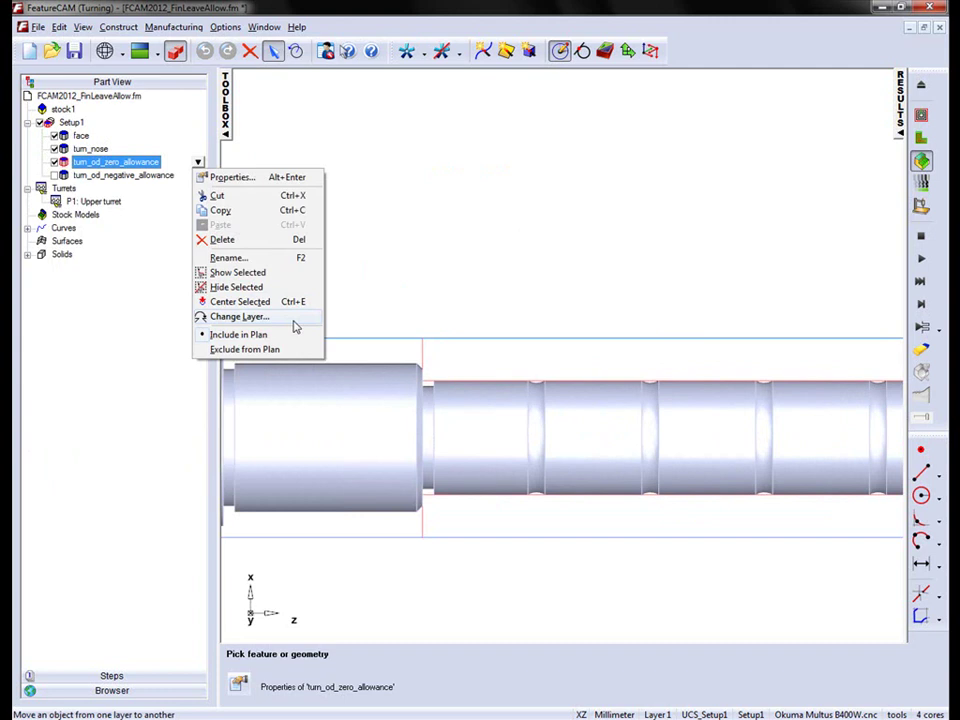
click(229, 176)
click(386, 460)
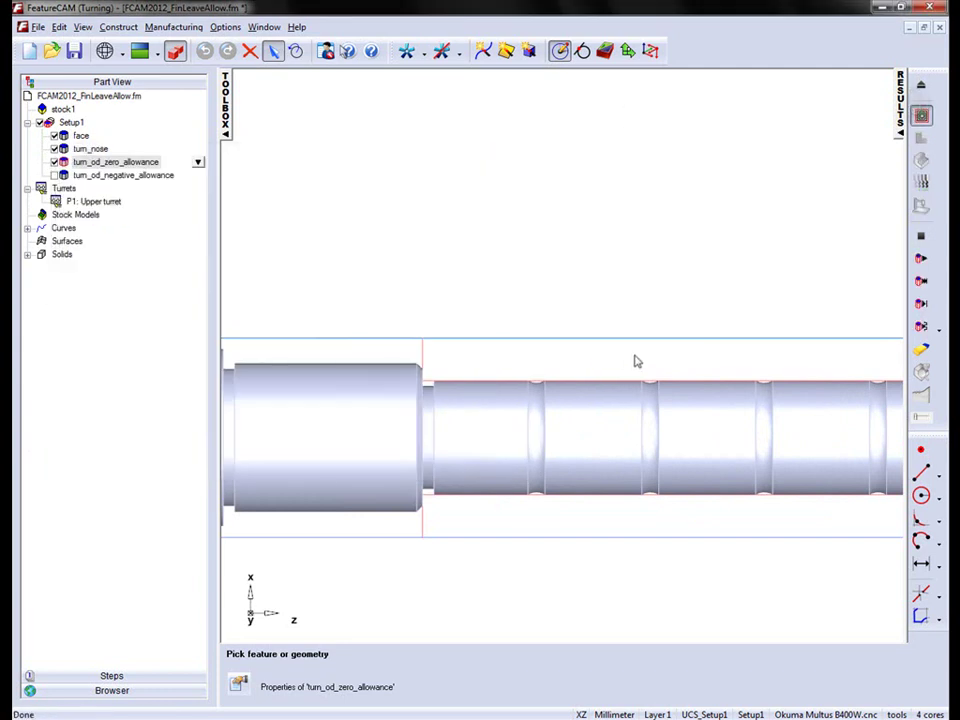
Run the simulation, clear the toolpath lines, and zoom along the pillar to inspect its turned diameter.
click(921, 261)
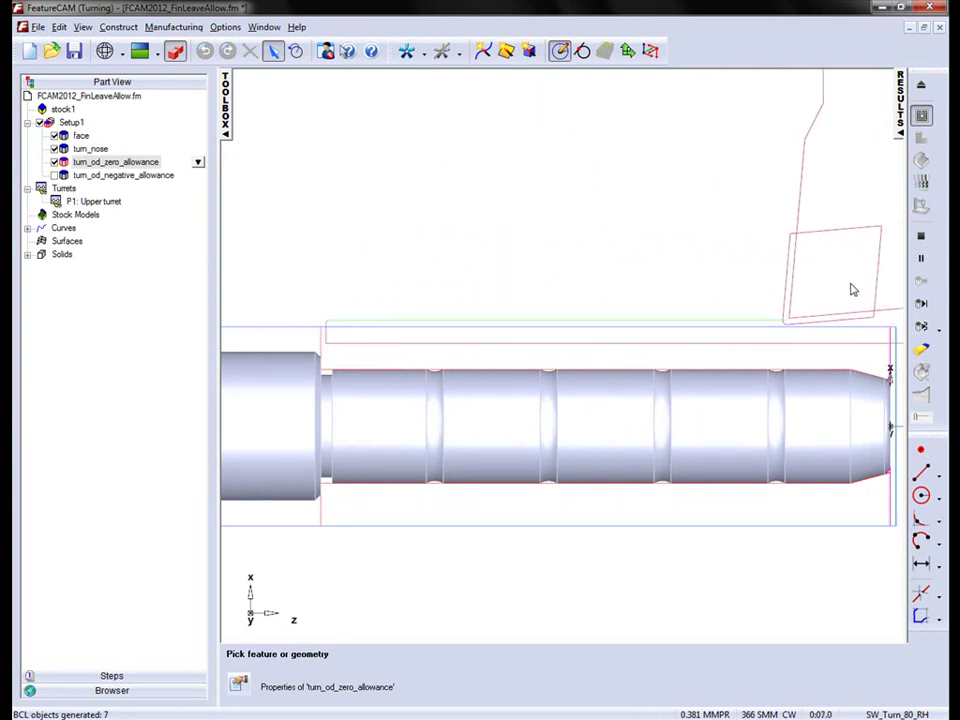
middle_drag(851, 287, 793, 266)
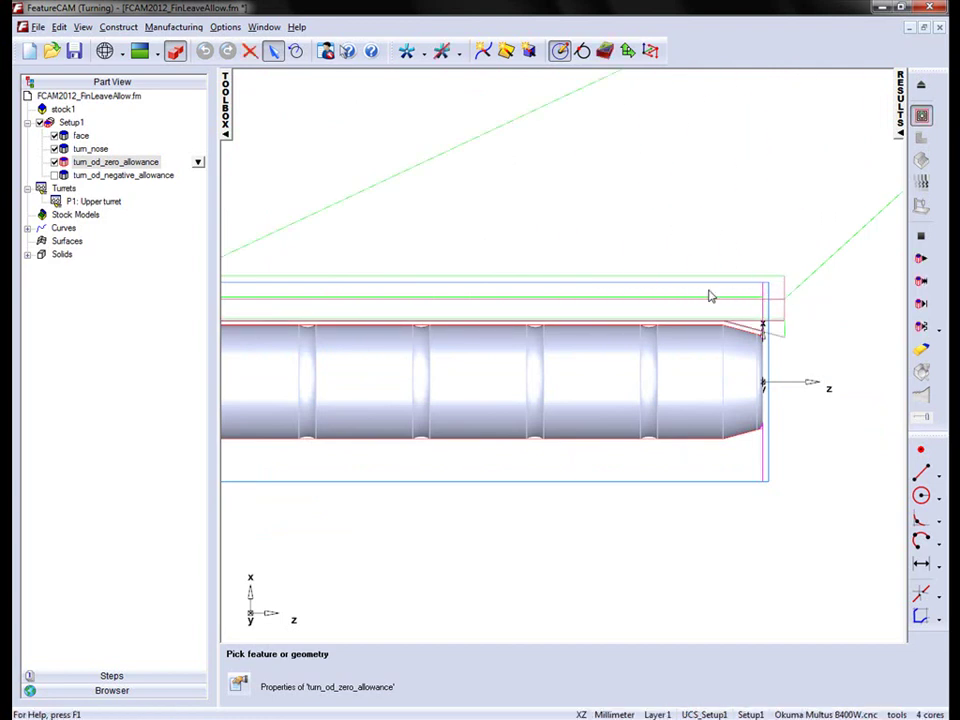
scroll(709, 293, up, 5)
scroll(686, 326, up, 3)
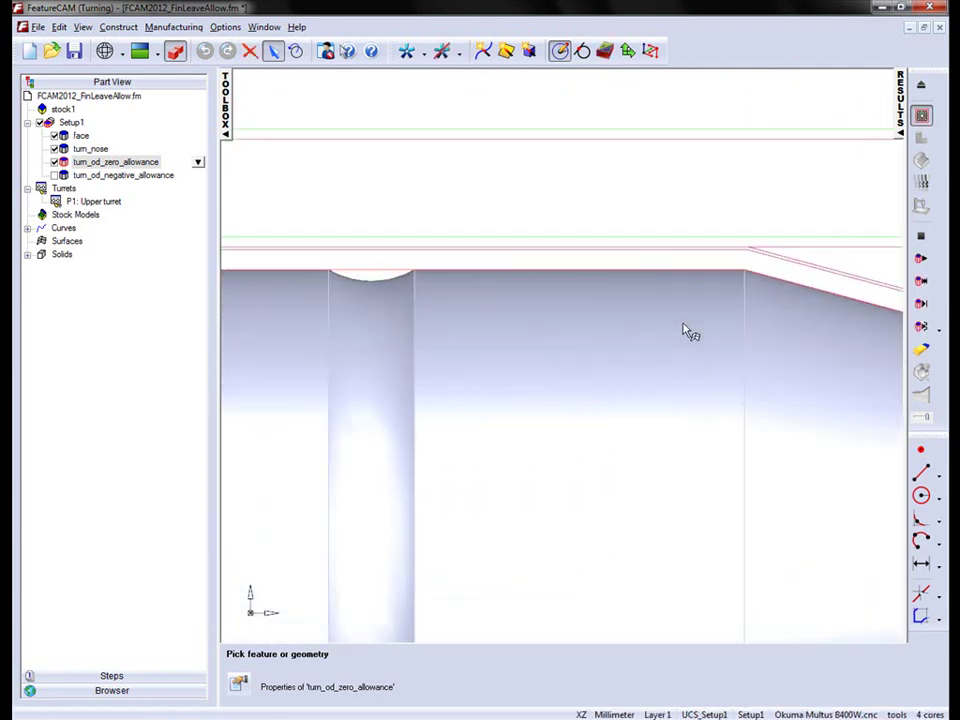
scroll(669, 344, up, 2)
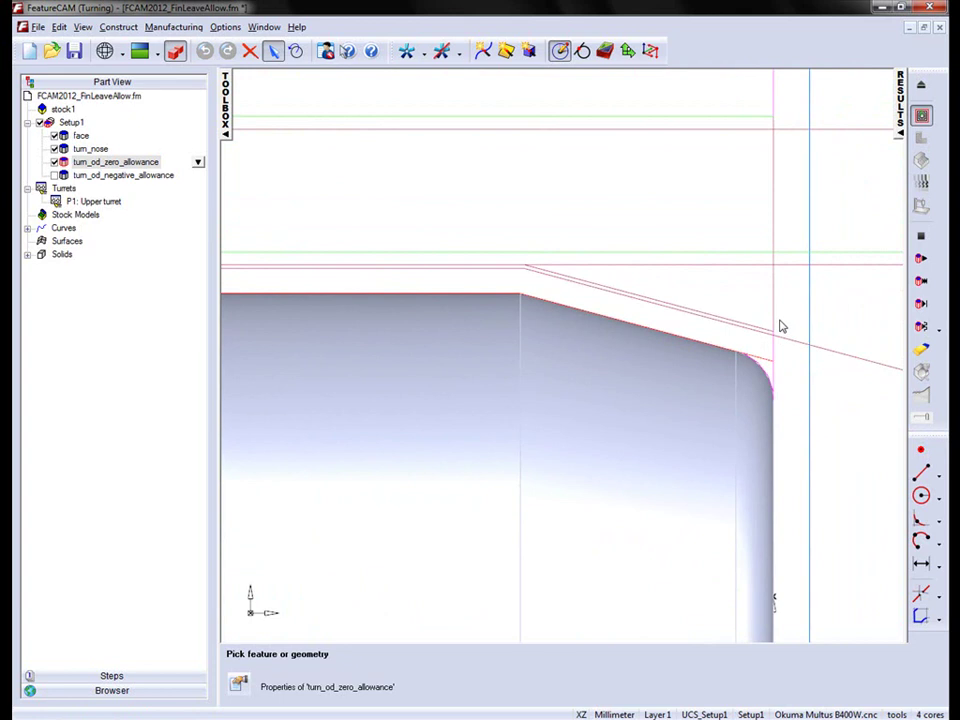
click(922, 305)
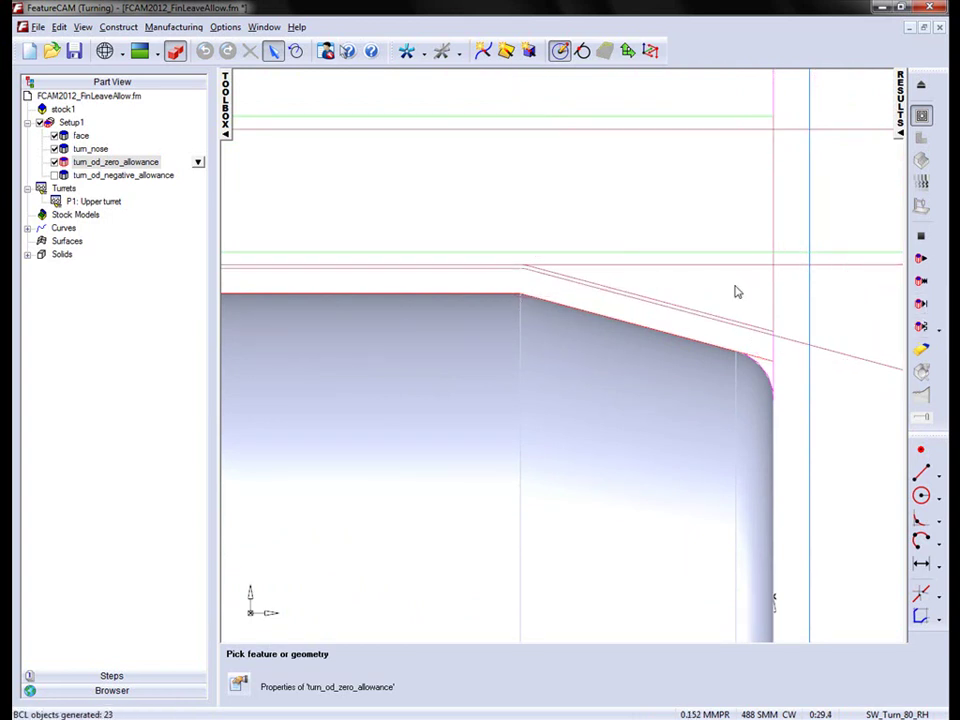
scroll(321, 260, down, 2)
scroll(354, 283, up, 3)
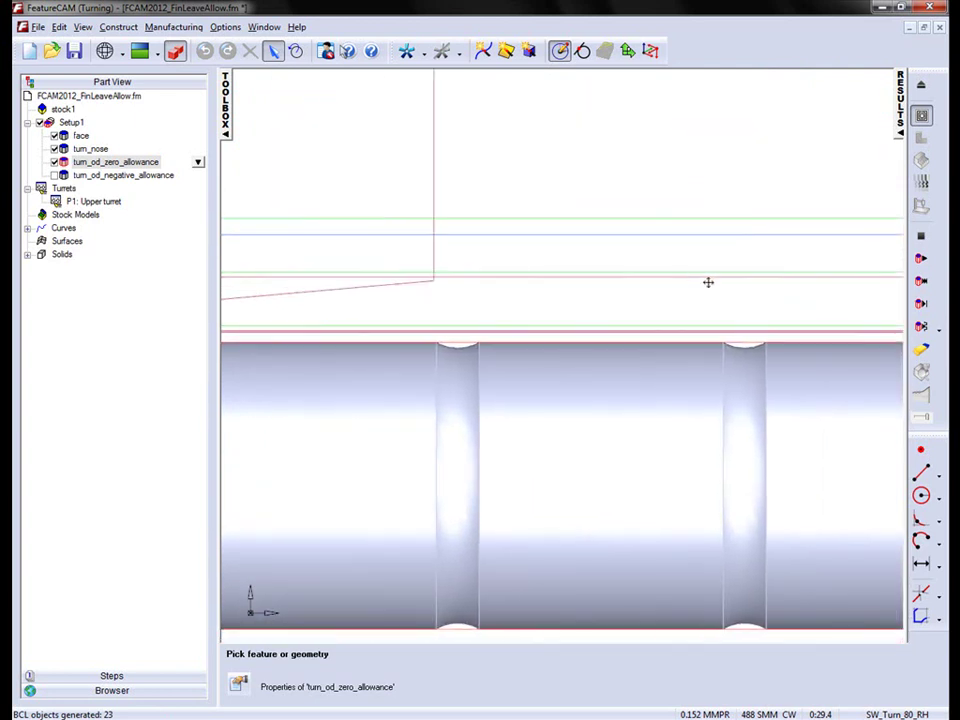
middle_drag(707, 281, 572, 264)
Abort the toolpath computation, dismiss the notice, and set an option on the pillar's end solid.
click(921, 236)
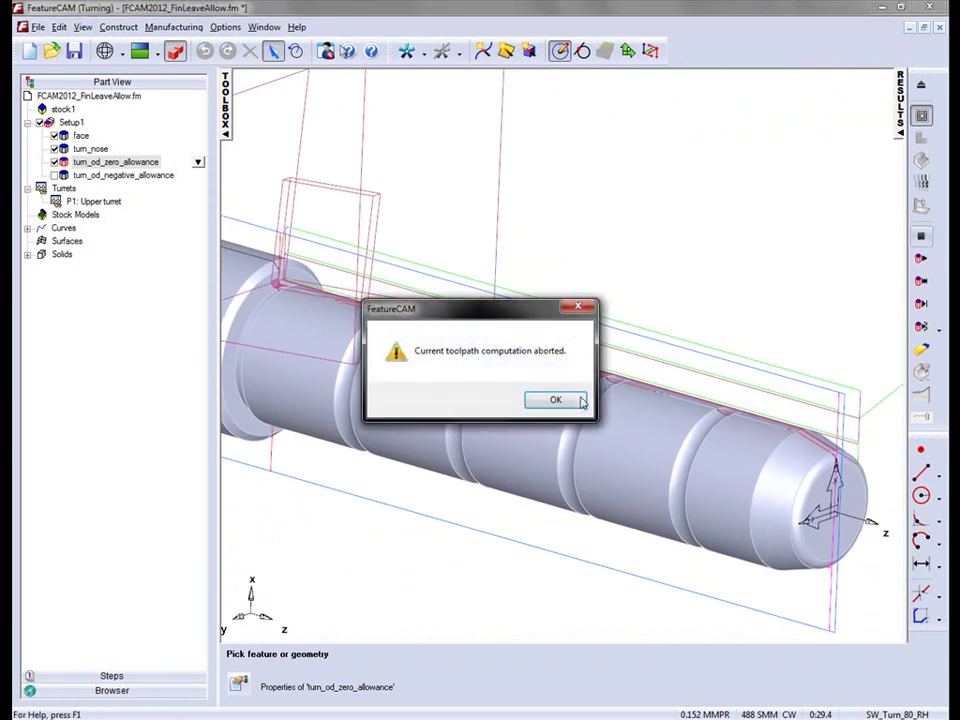
click(571, 406)
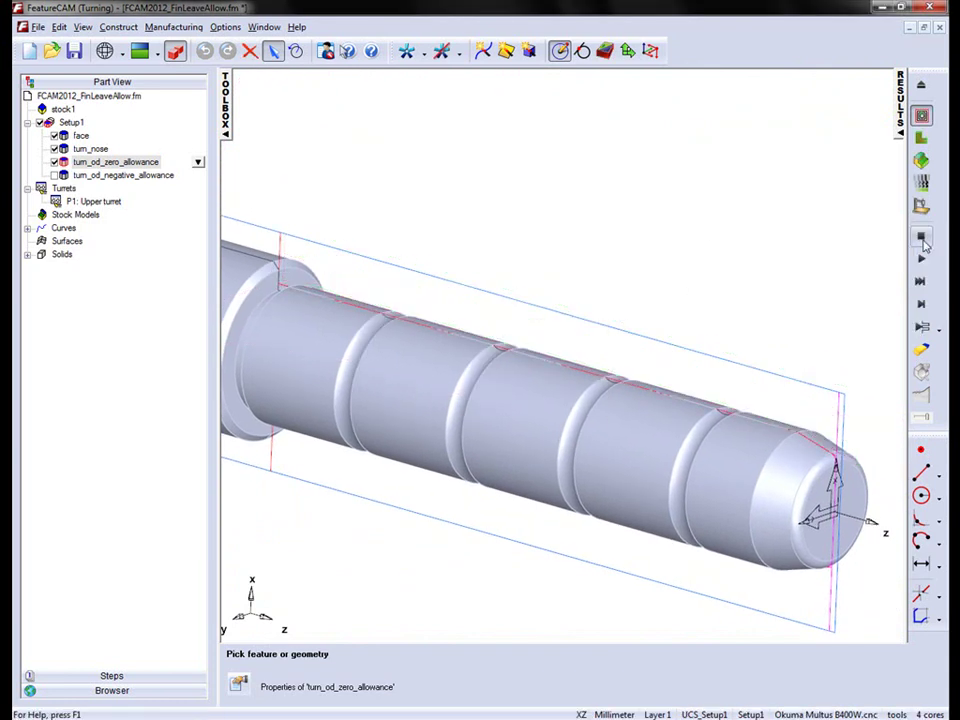
right_click(728, 475)
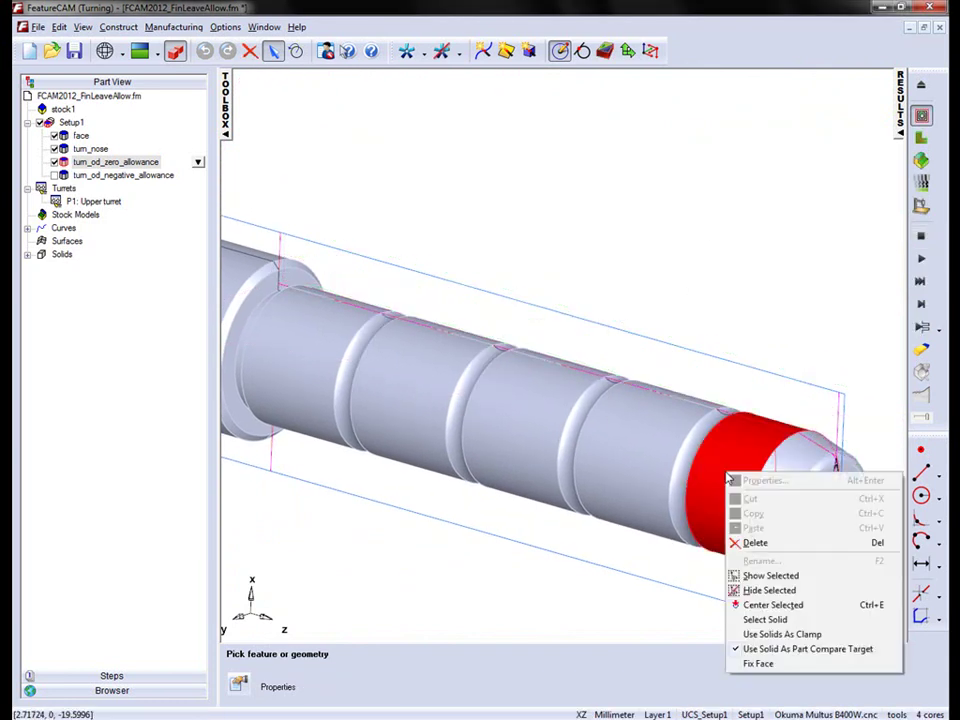
click(808, 649)
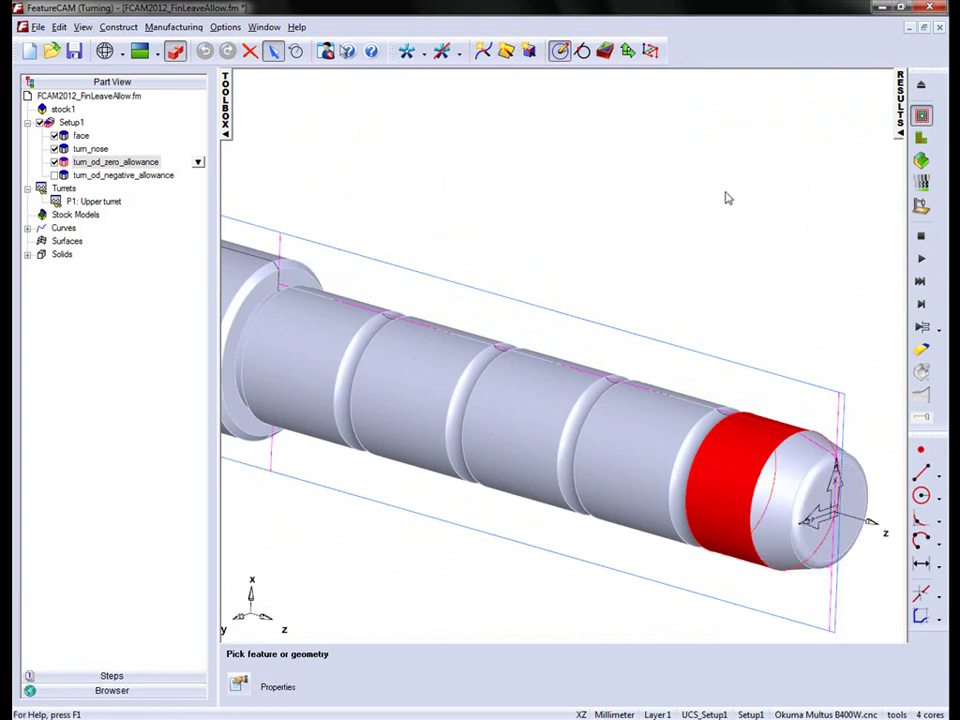
Run the 3D Solid simulation with View > Simulation > Show Part Compare, then erase it.
click(921, 160)
click(921, 259)
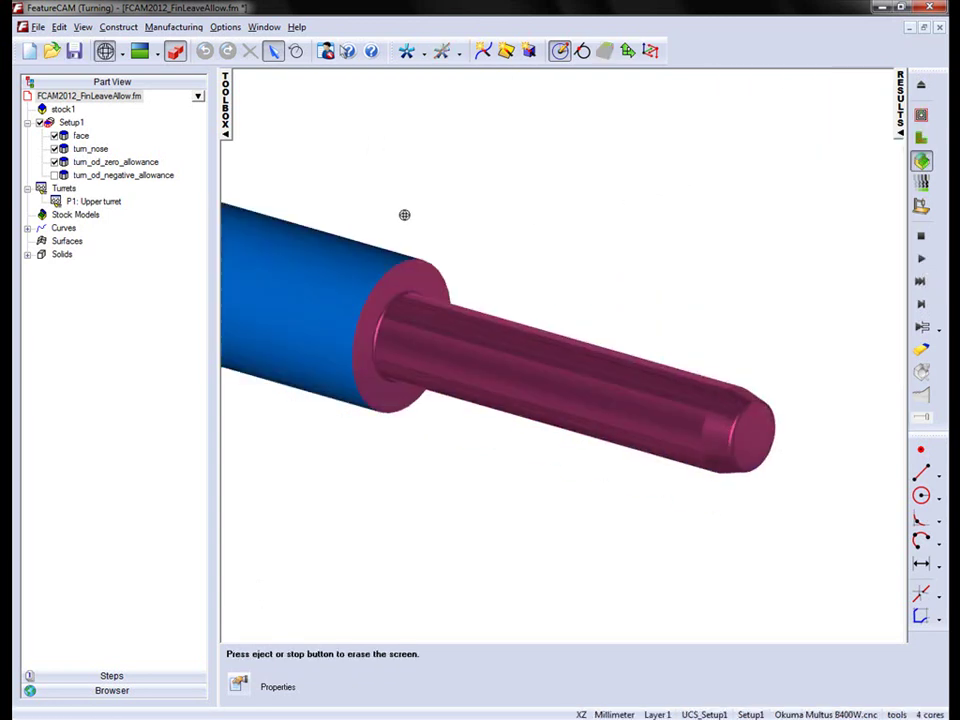
click(83, 27)
mouse_move(93, 46)
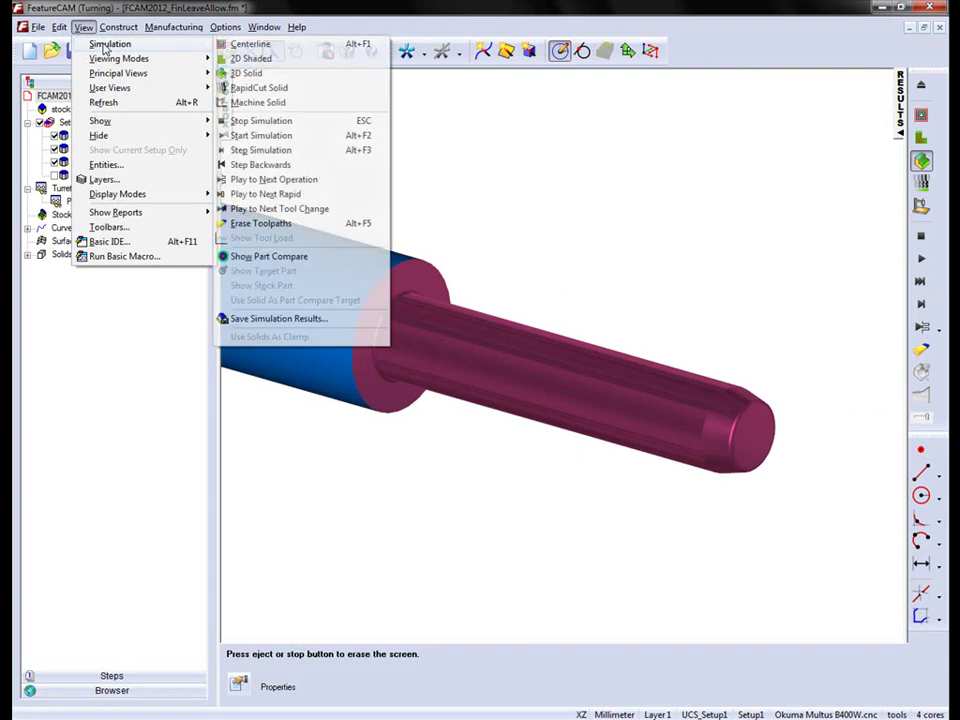
click(298, 258)
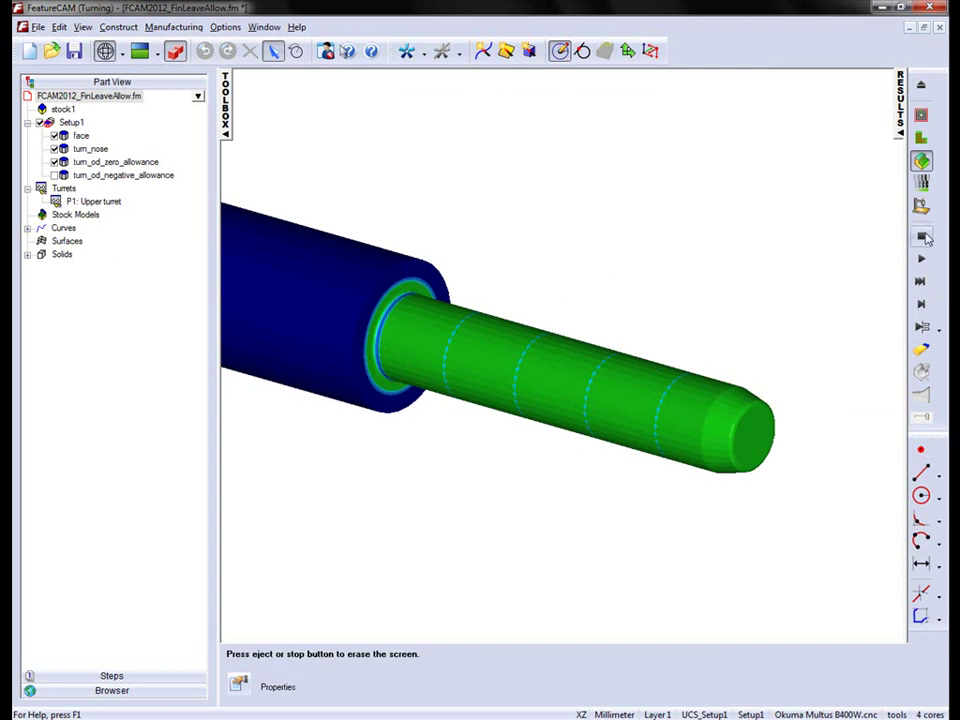
click(924, 238)
In Options > Simulation's Part Compare tab, enter 0.05 for rest-material, gouge and tessellation tolerances.
click(222, 29)
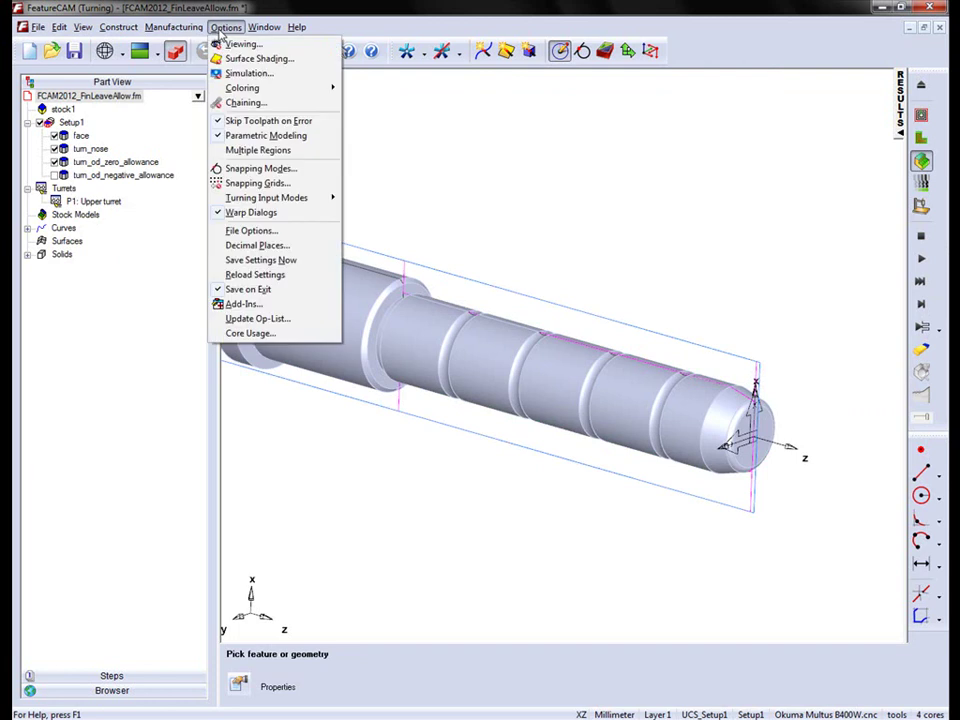
click(236, 73)
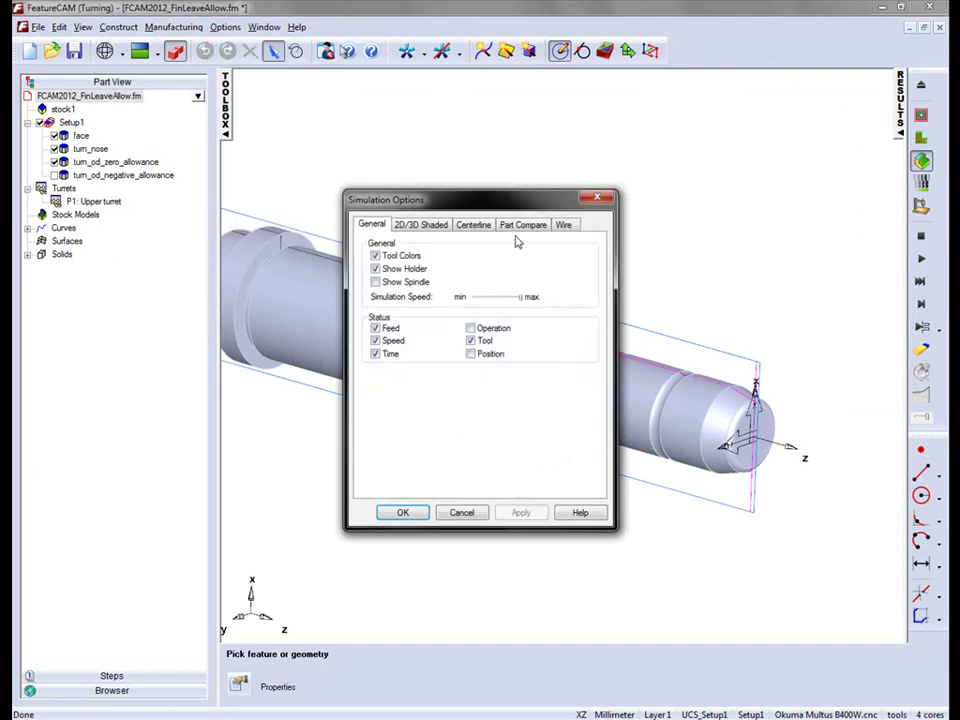
click(521, 226)
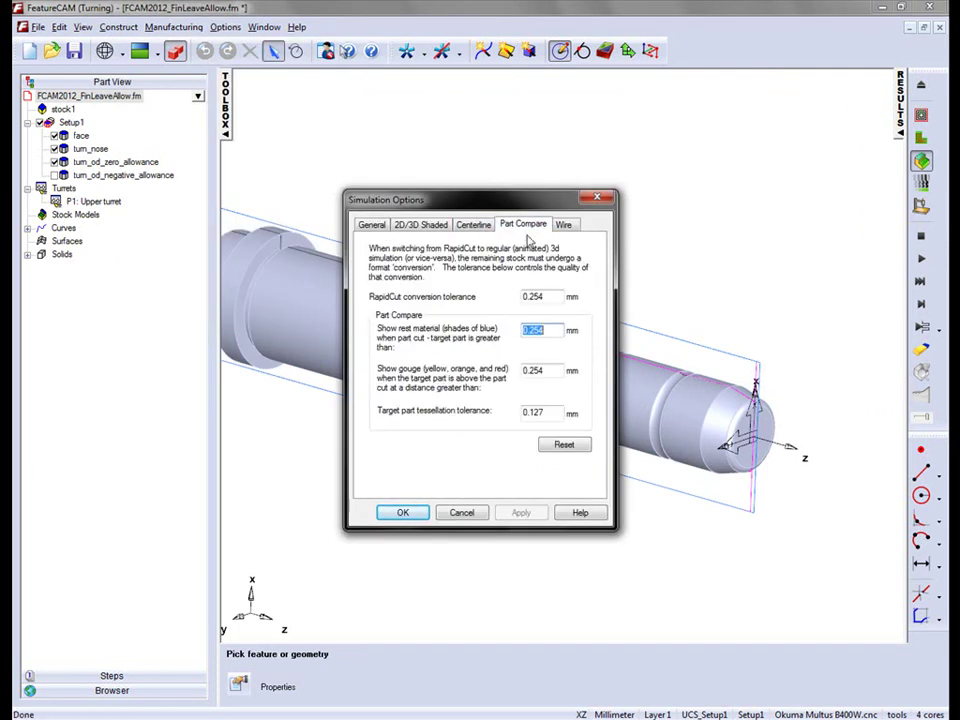
drag(550, 296, 336, 296)
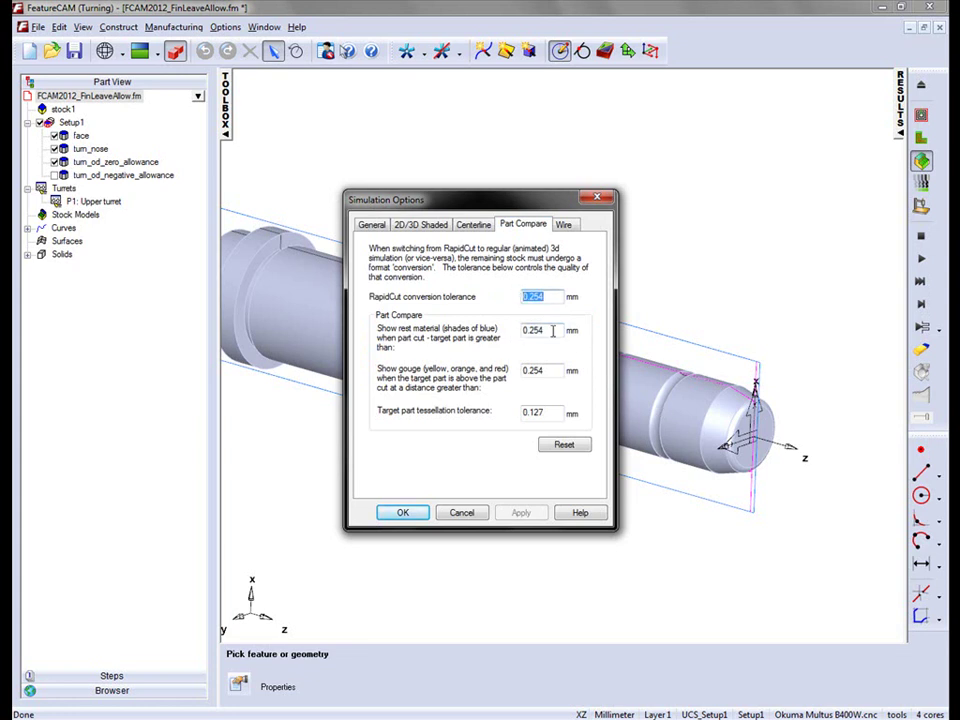
drag(552, 331, 396, 328)
text(0.05)
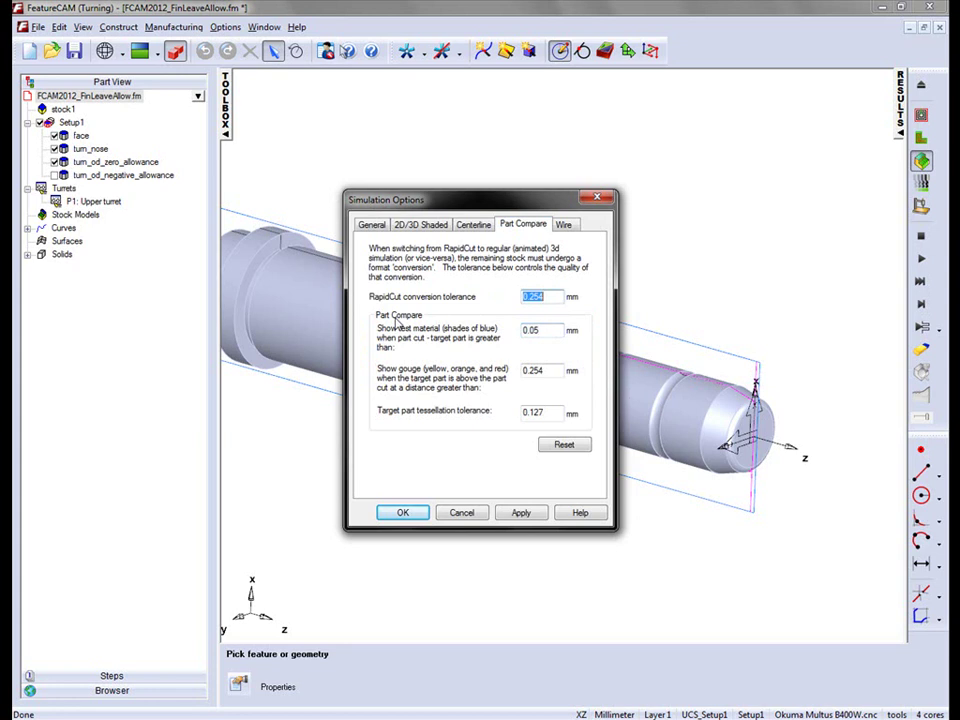
drag(554, 370, 430, 368)
text(0)
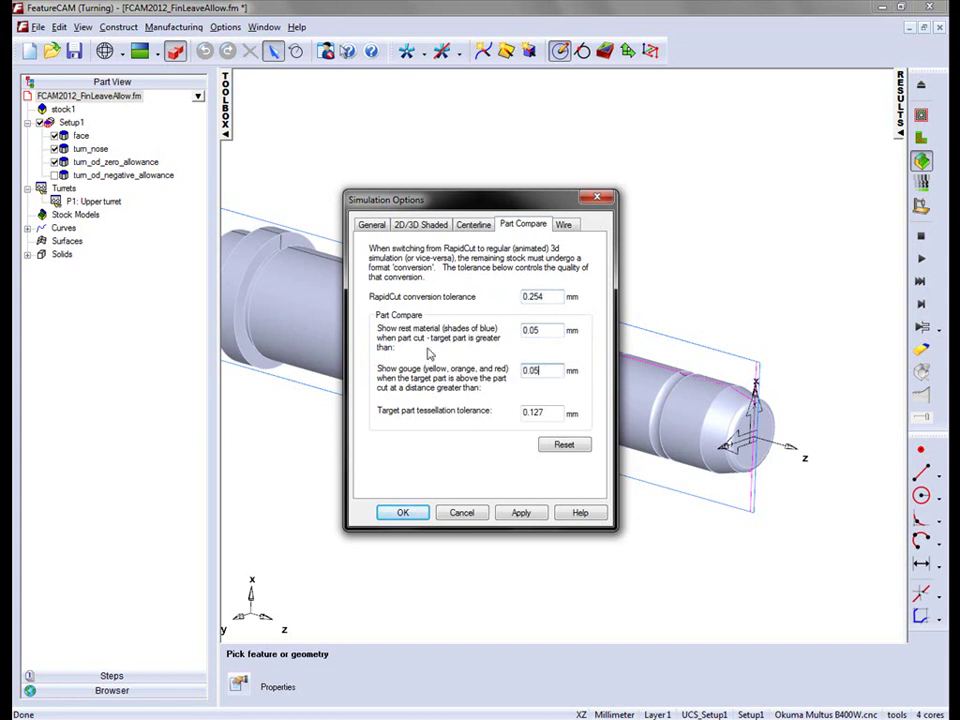
text(.05)
drag(550, 413, 395, 411)
text(0.05)
click(520, 513)
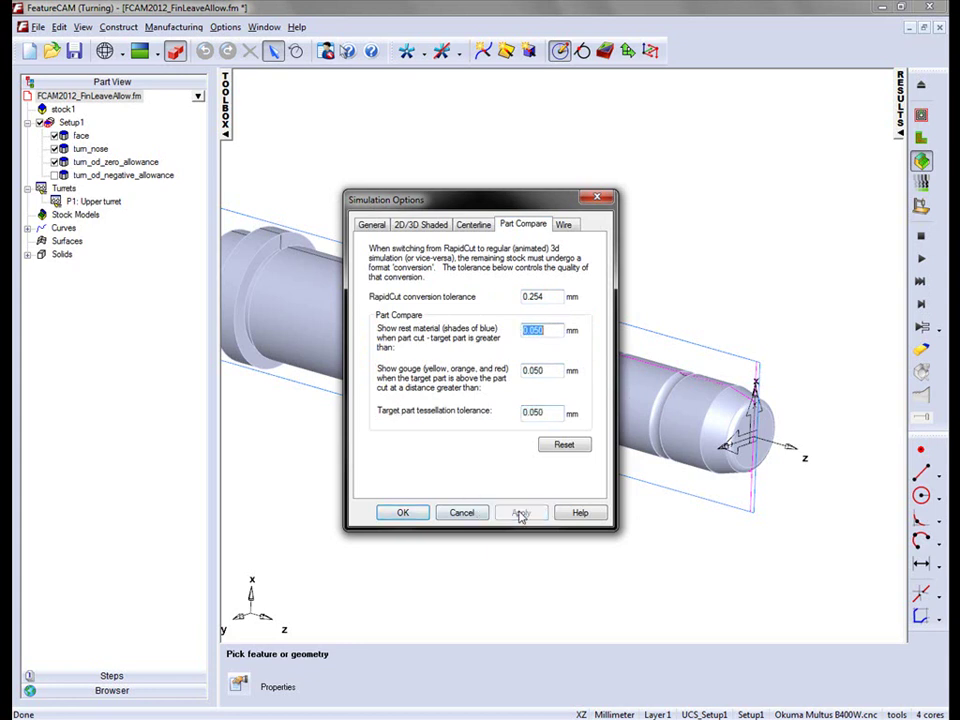
click(402, 514)
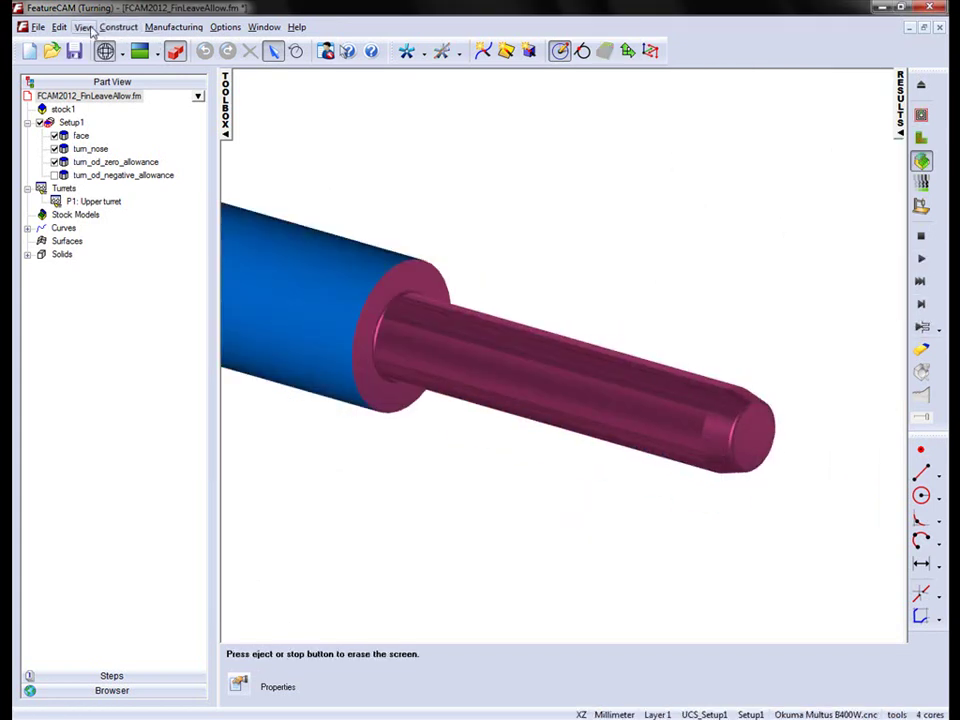
Turn on View > Simulation > Show Part Compare to colour the simulated pillar.
click(83, 27)
mouse_move(117, 50)
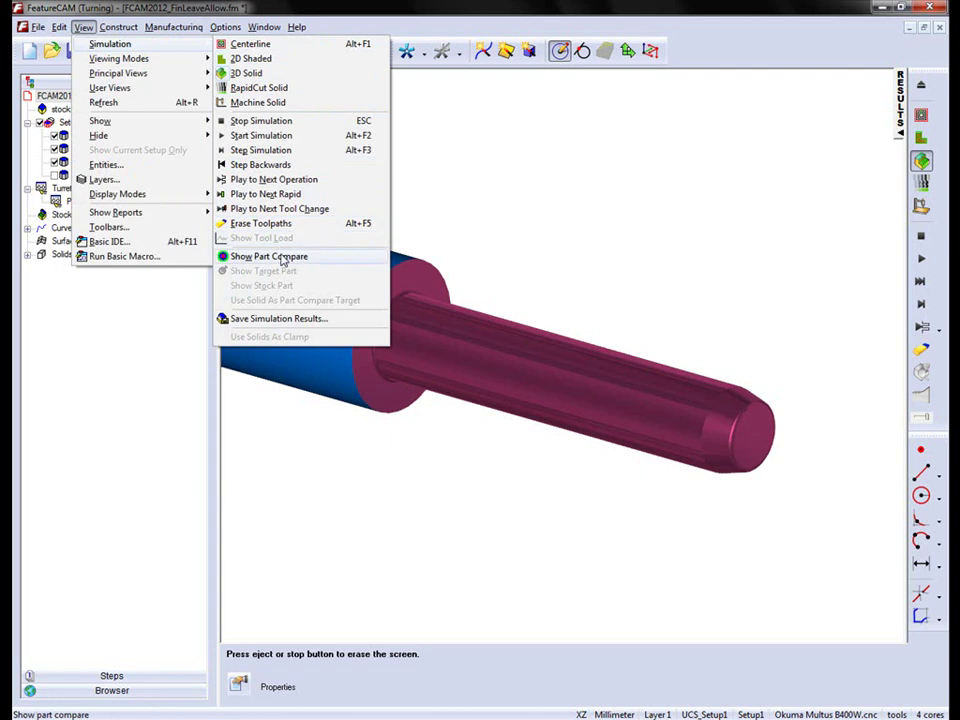
click(284, 256)
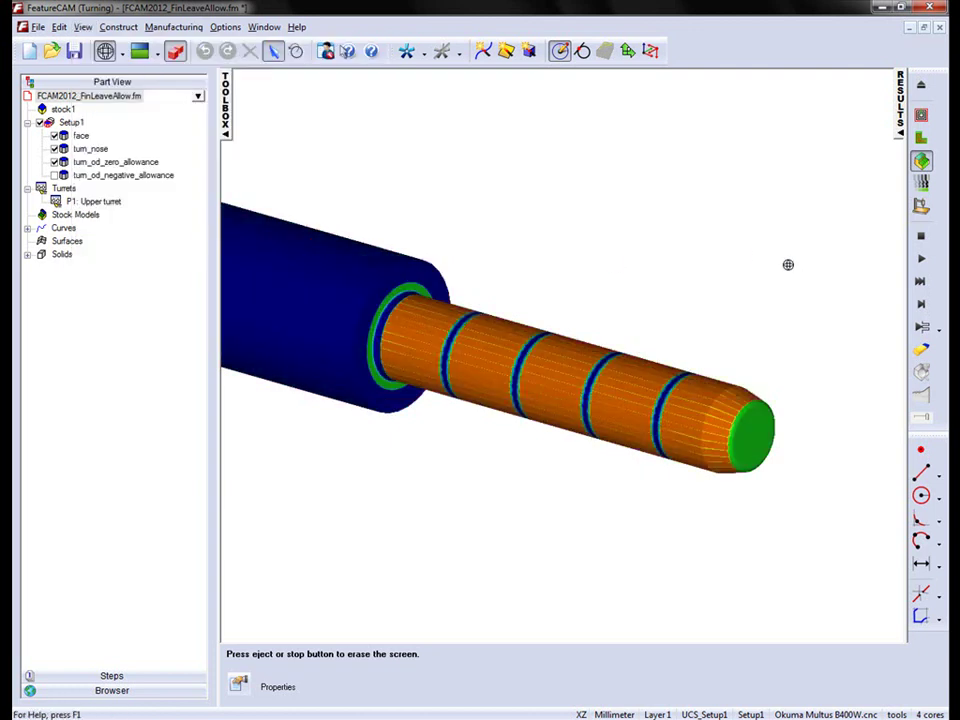